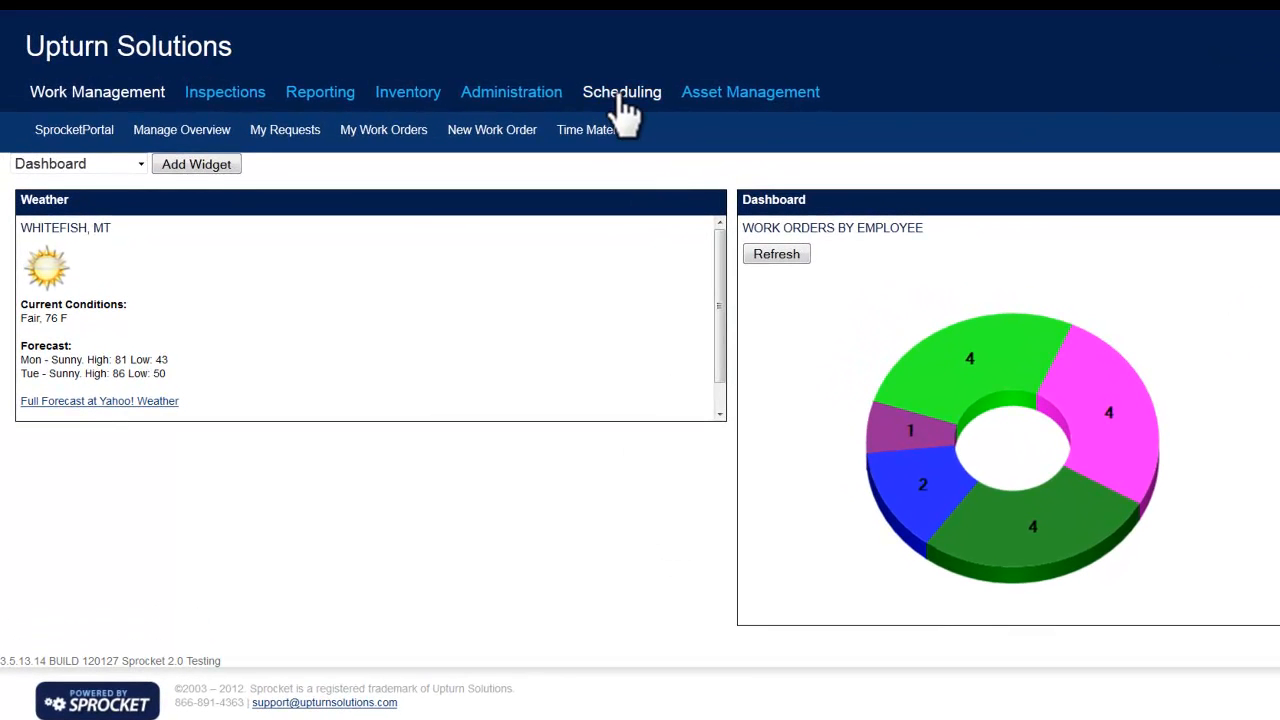
Start a new PM project in the scheduling area and name it "Quarterly Truck Maintenance".
click(621, 112)
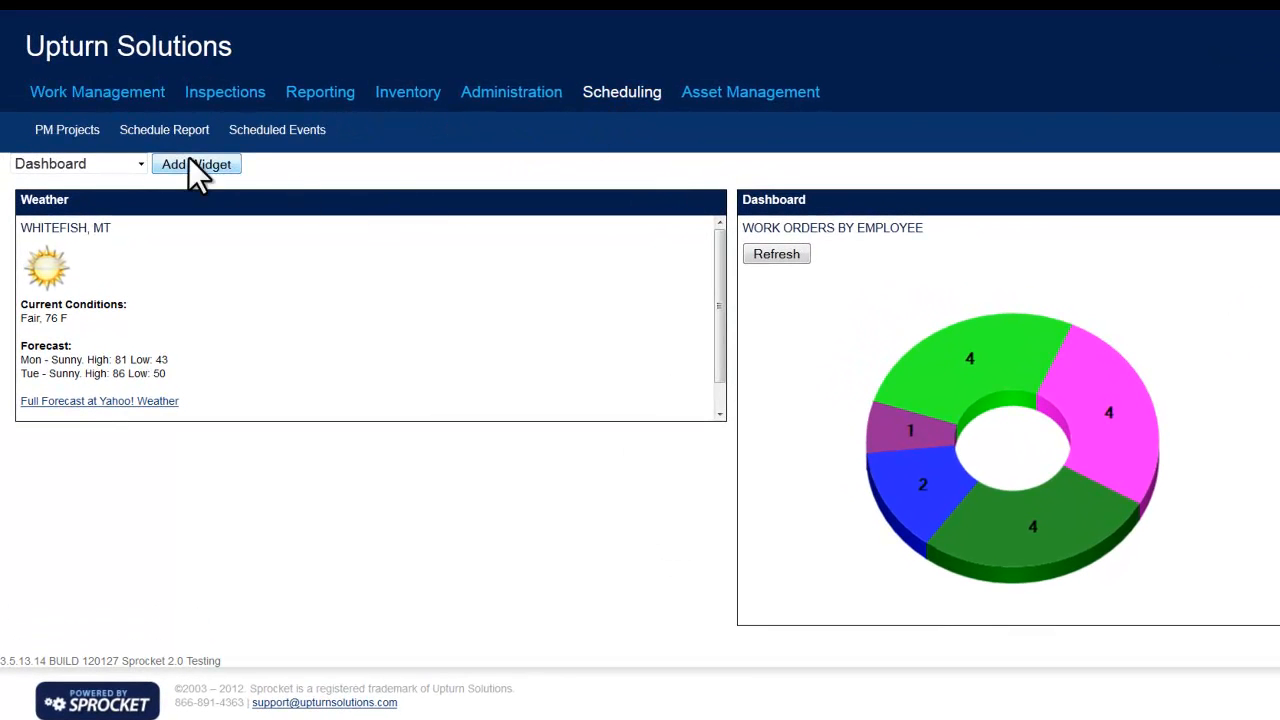
click(50, 136)
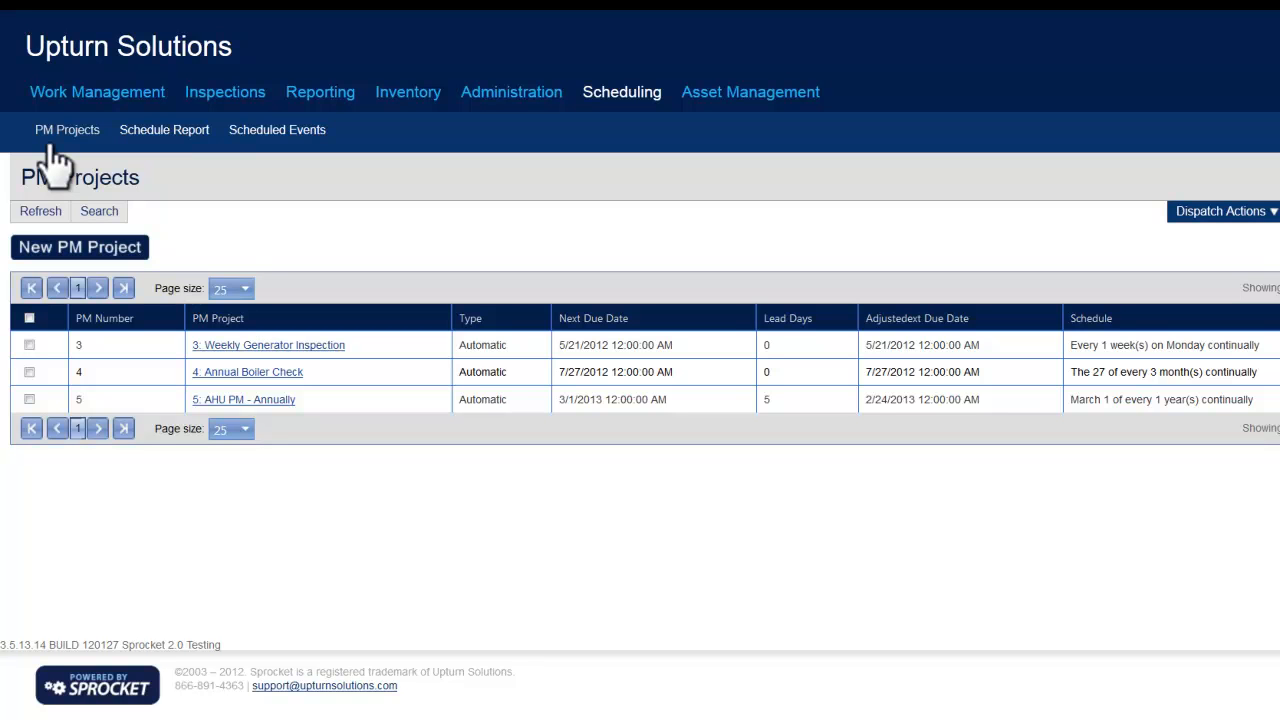
click(97, 253)
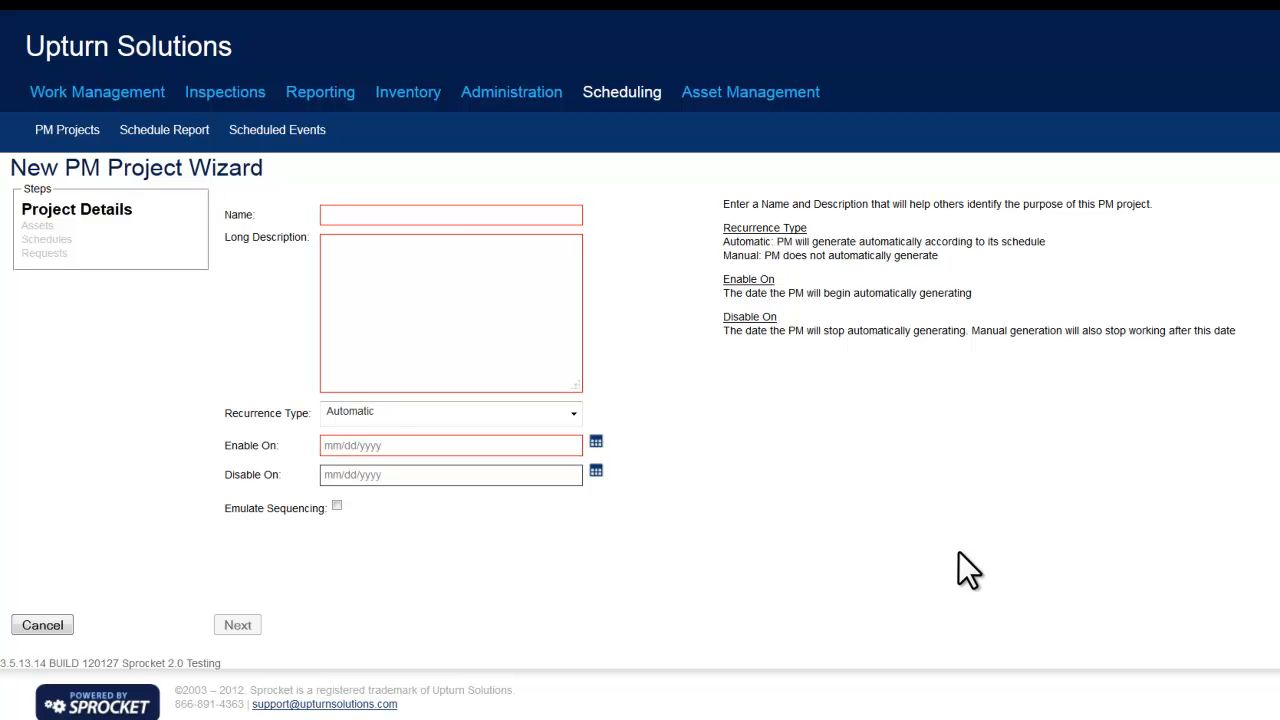
text(Quarterly Truck Maintenance)
Copy the project name into the long description, set the Enable On date to 05/14/2012, and continue to the assets.
triple_click(438, 222)
key(ctrl+c)
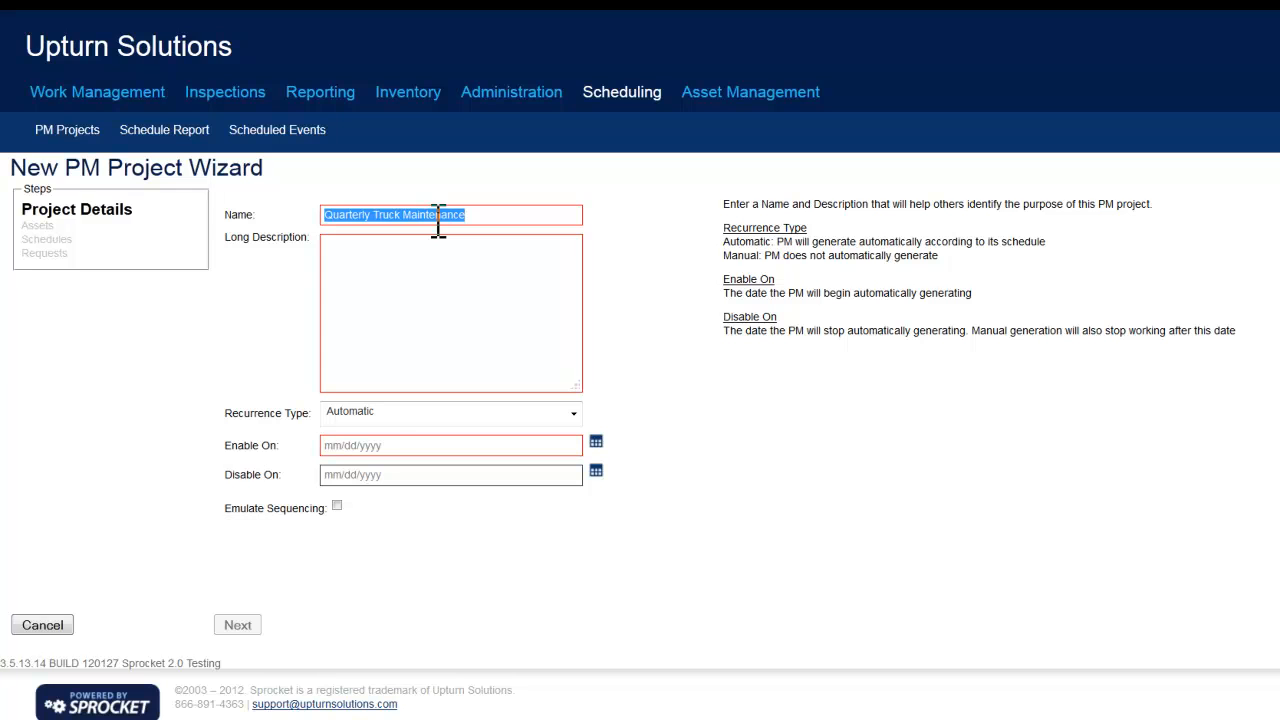
click(440, 263)
key(ctrl+v)
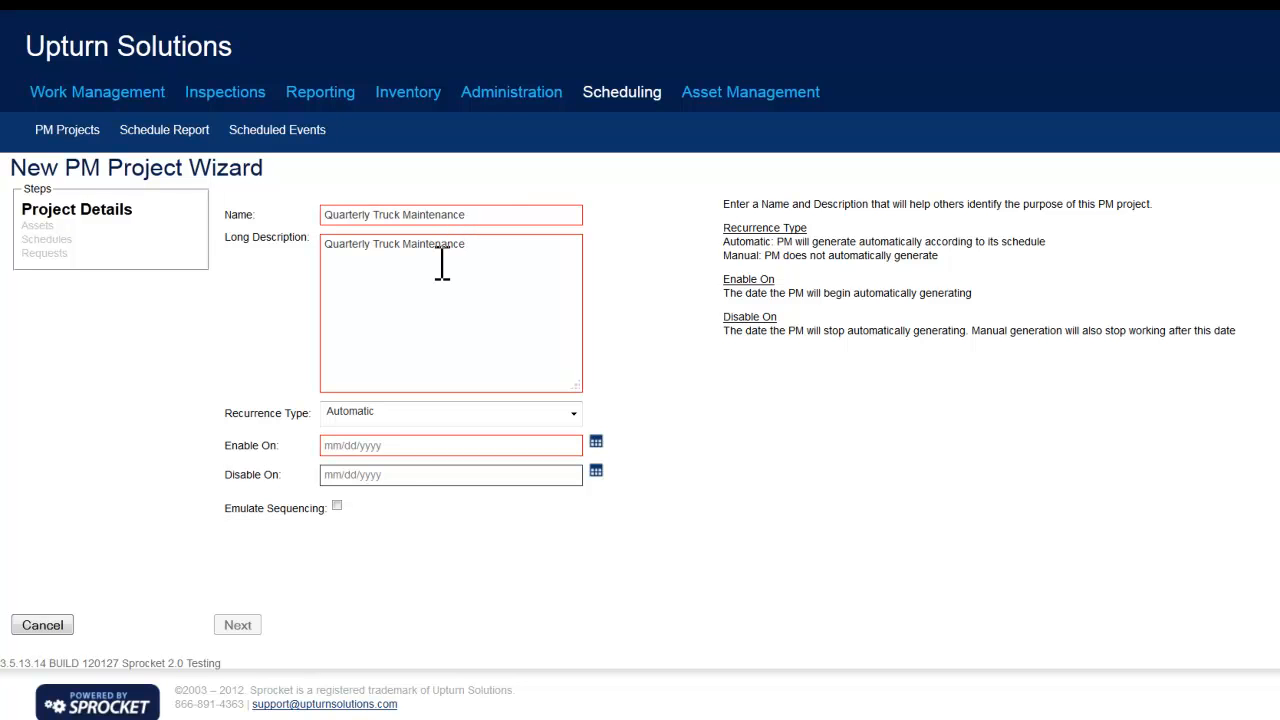
click(412, 447)
text(05/14/2012)
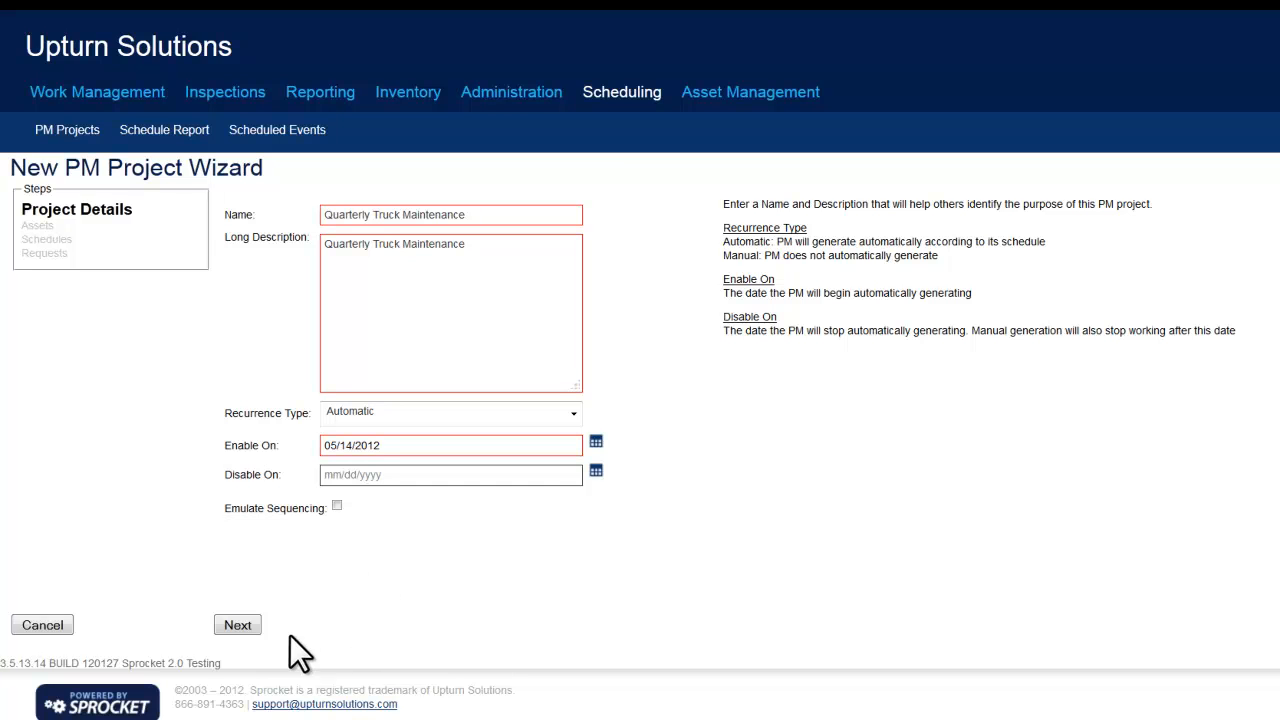
click(259, 625)
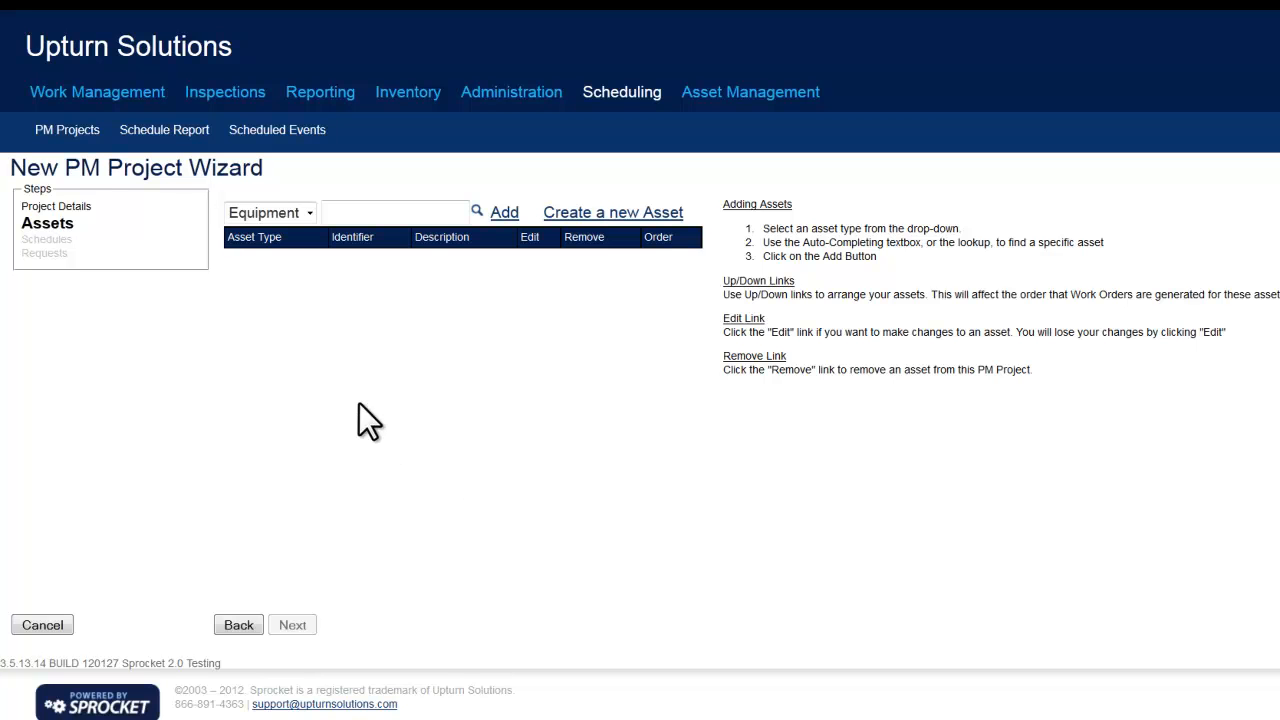
Look up the equipment asset Truck 101, add it to the PM project, and continue to the schedules.
click(308, 215)
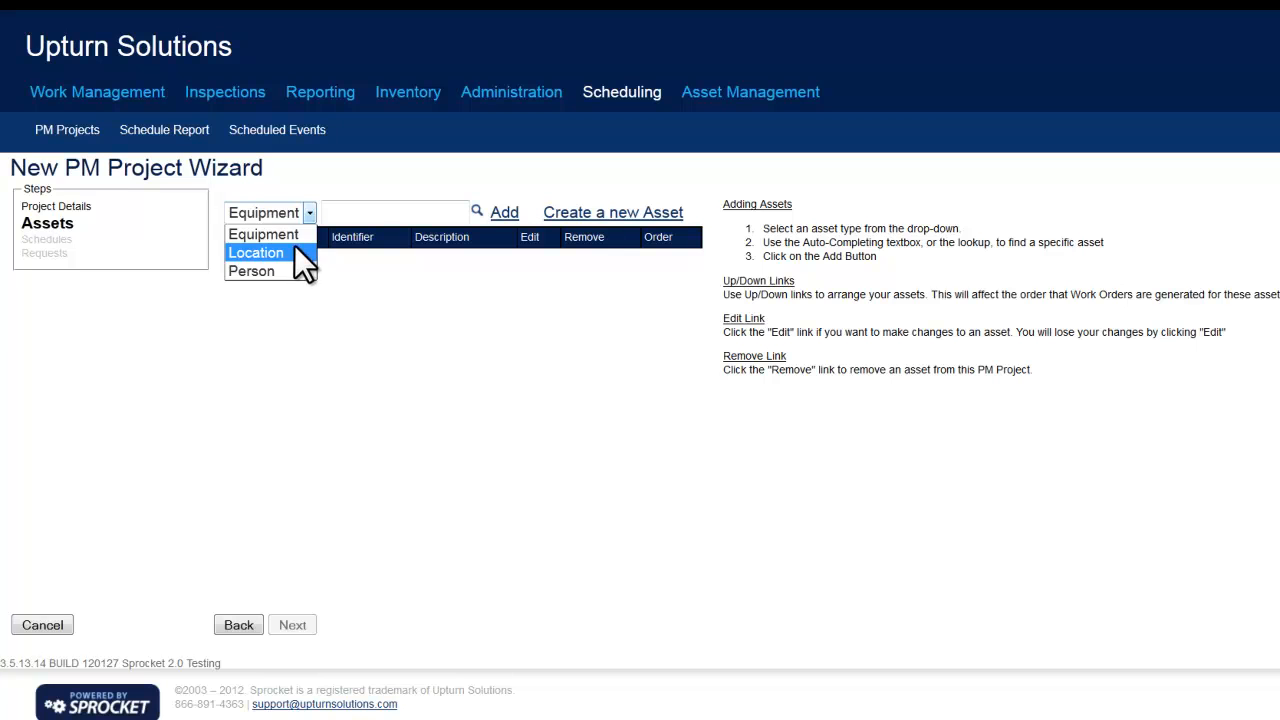
click(305, 234)
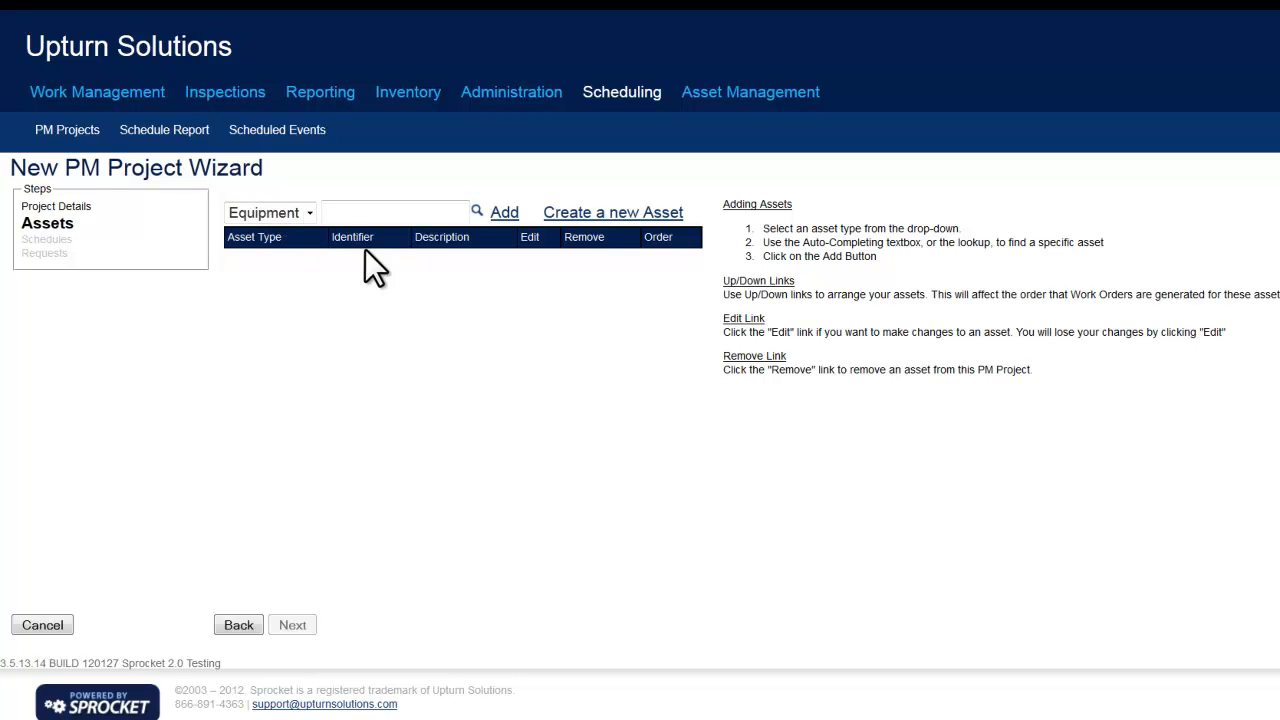
click(476, 212)
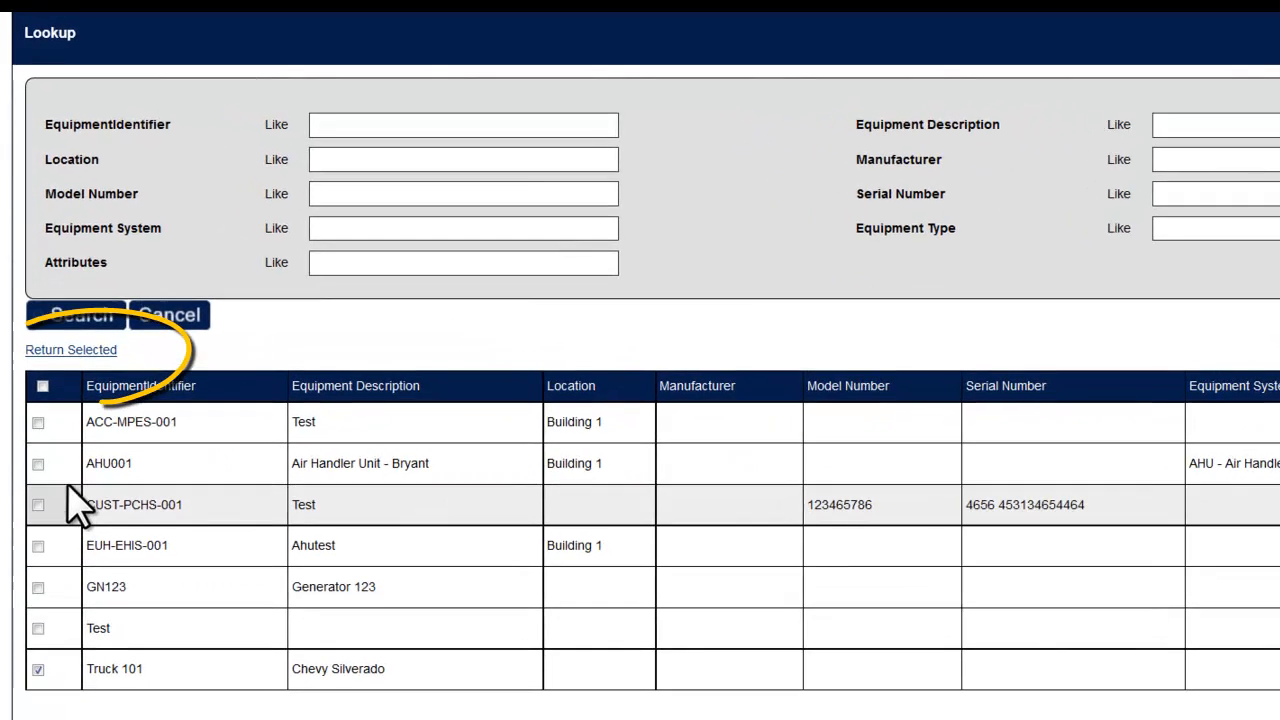
click(63, 358)
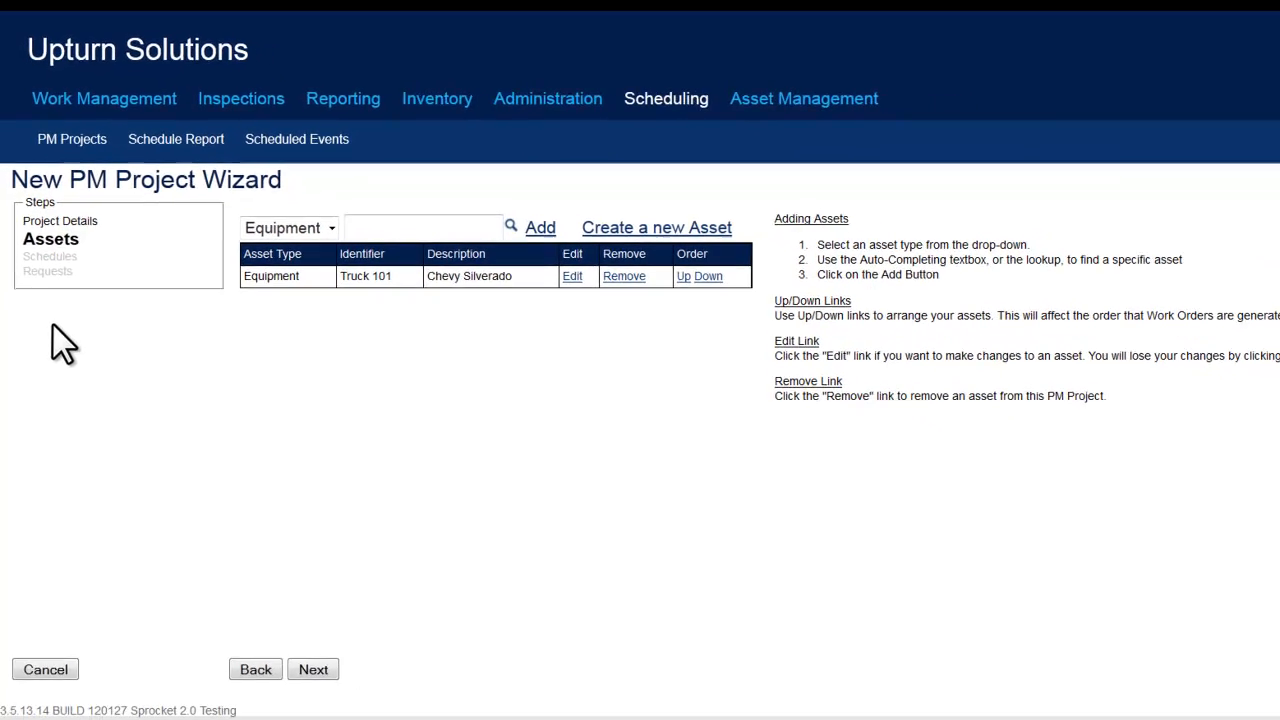
click(316, 653)
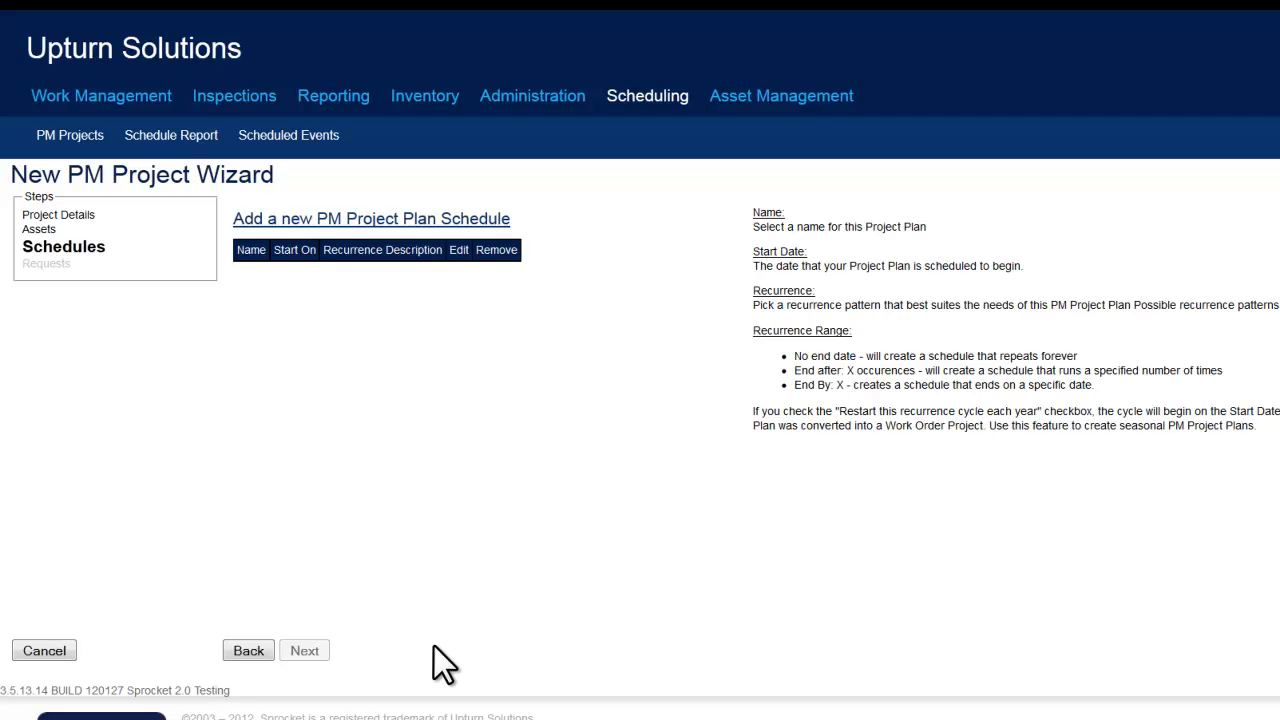
Add a project plan schedule named "Quarterly Truck Maintenance" with a start date of 08/15/2012.
click(355, 222)
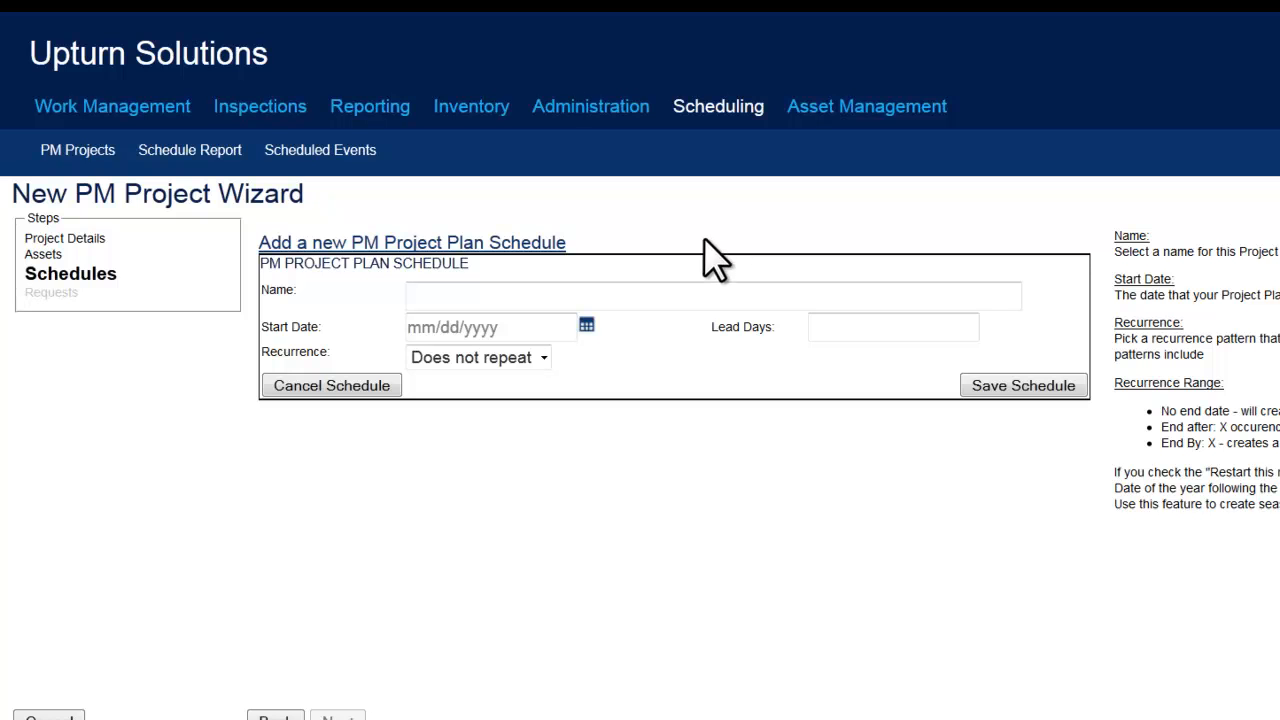
click(577, 295)
key(ctrl+v)
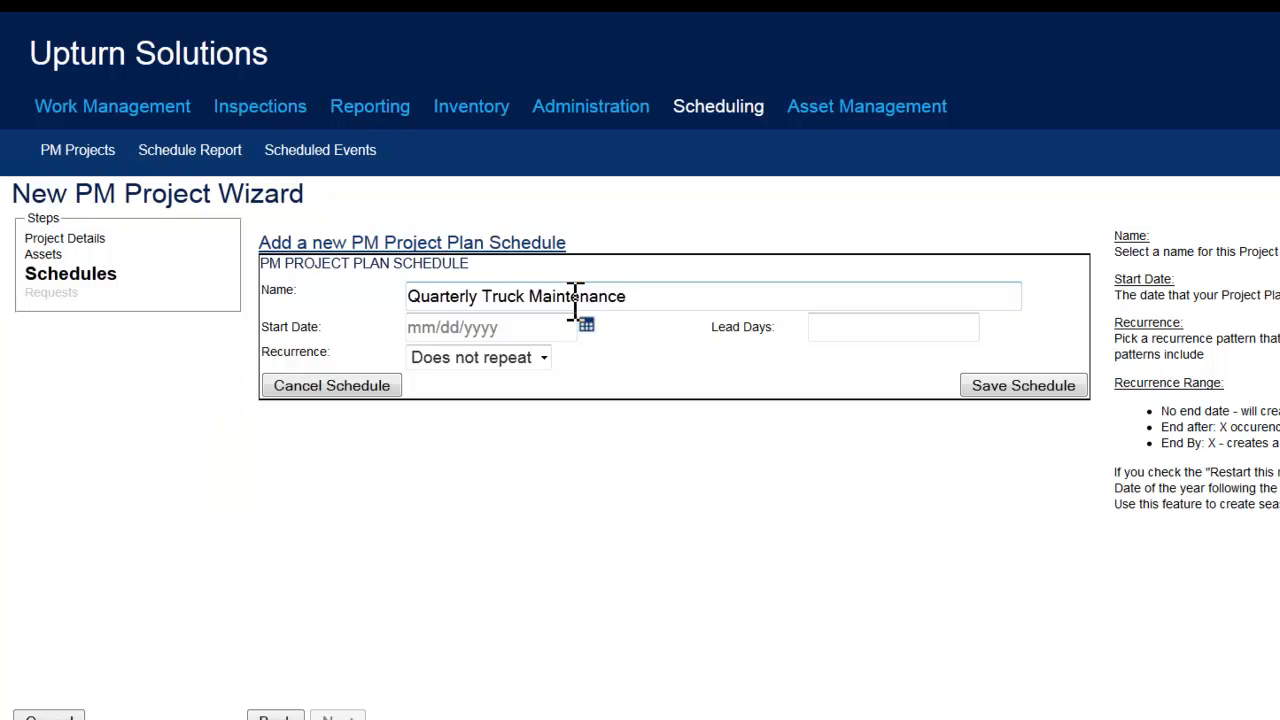
click(586, 325)
click(527, 354)
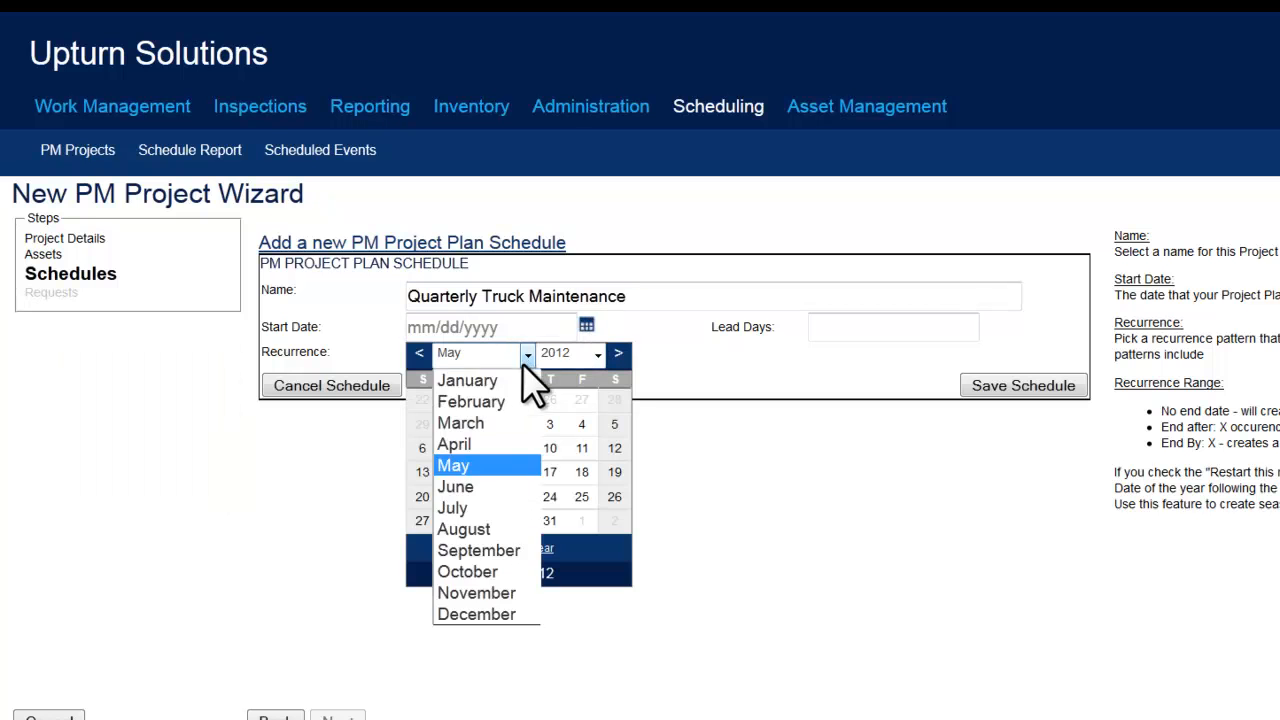
click(500, 529)
click(518, 448)
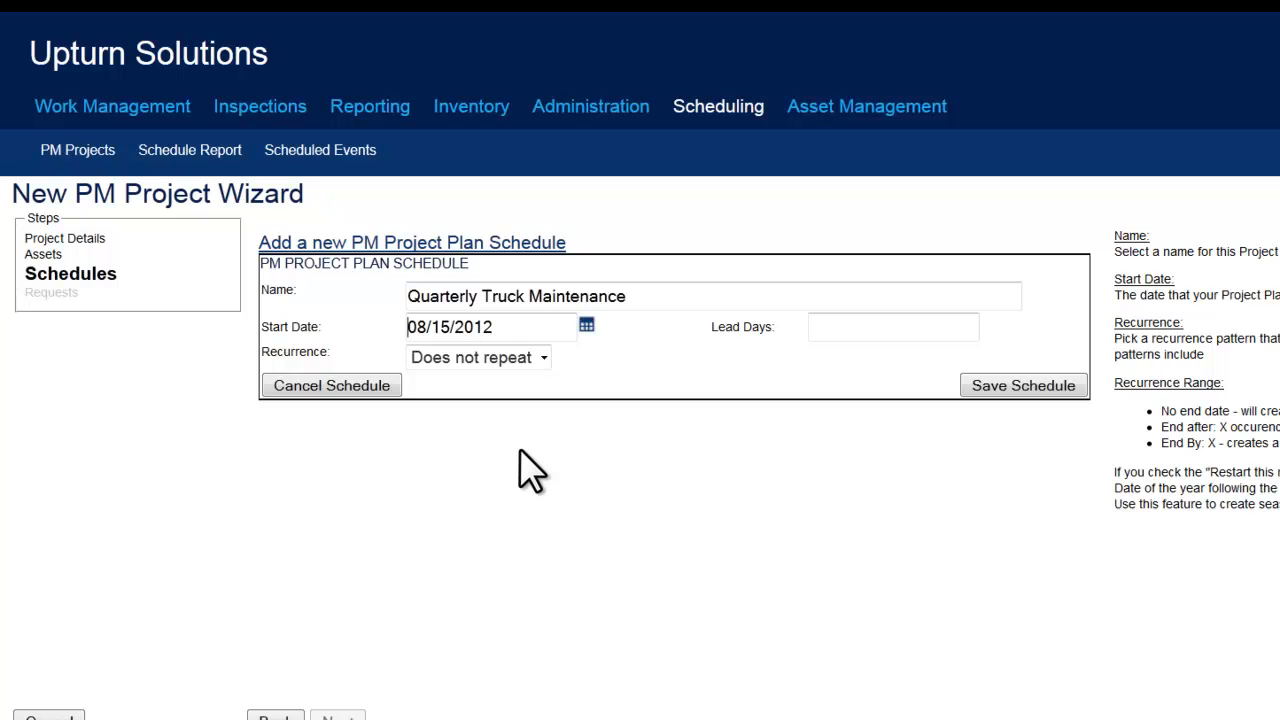
Set the schedule to recur monthly on day 15 of every 3 months, save it, and continue to the requests.
click(541, 360)
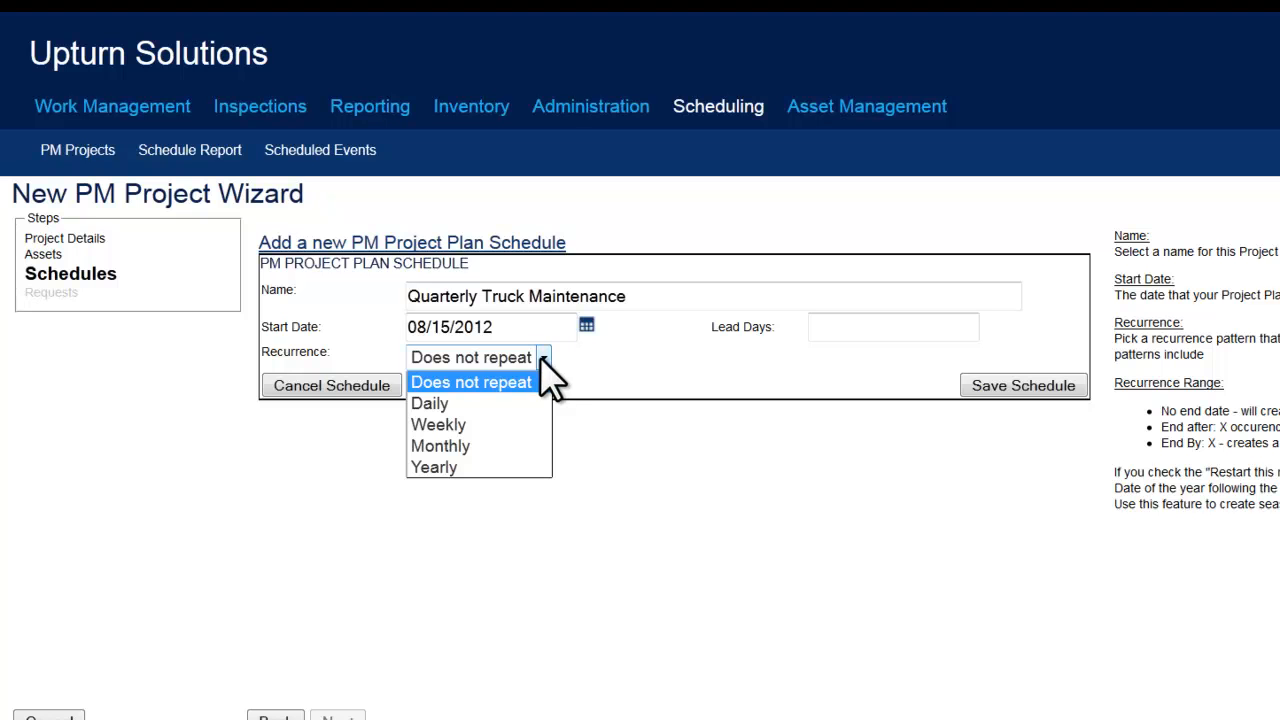
click(521, 447)
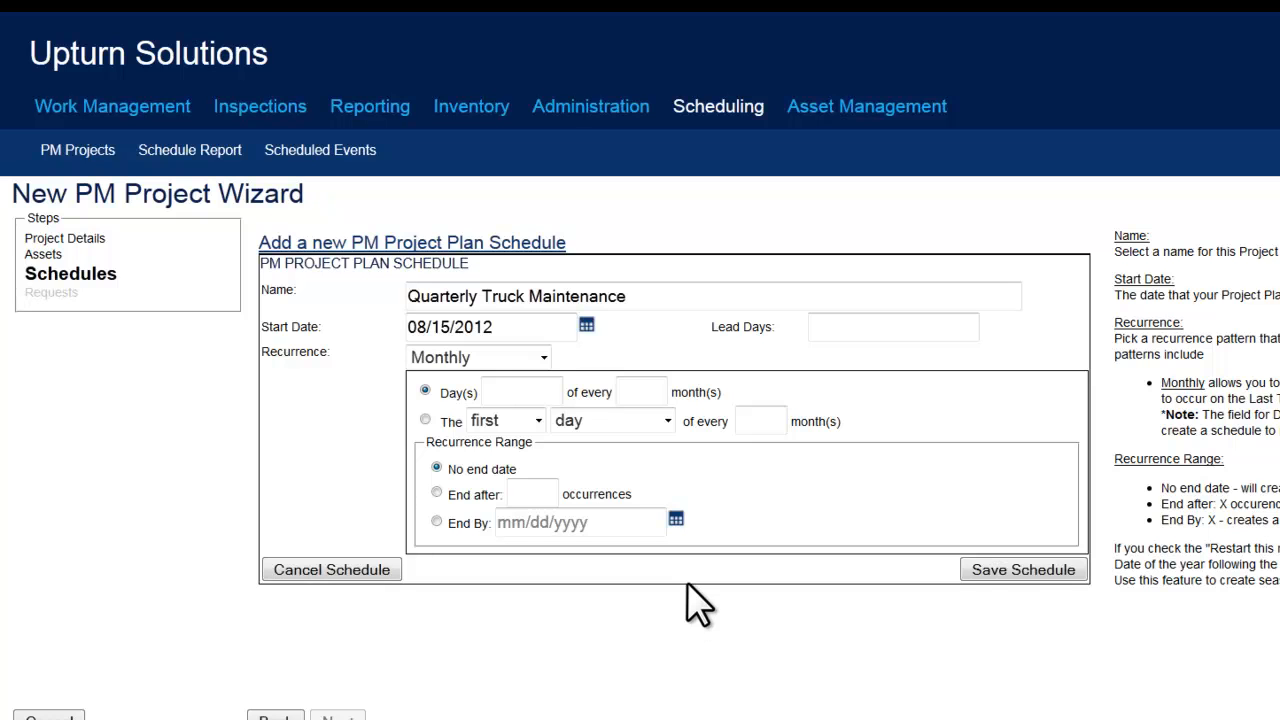
click(530, 393)
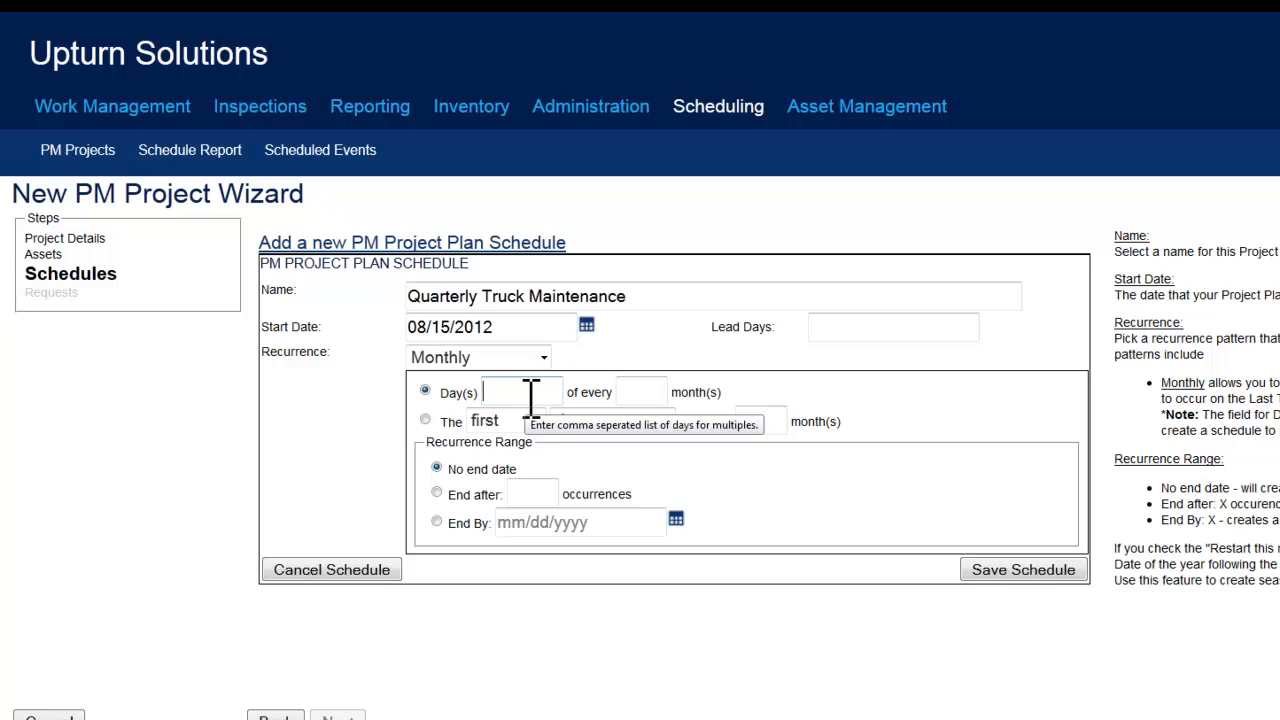
text(15)
click(646, 393)
text(3)
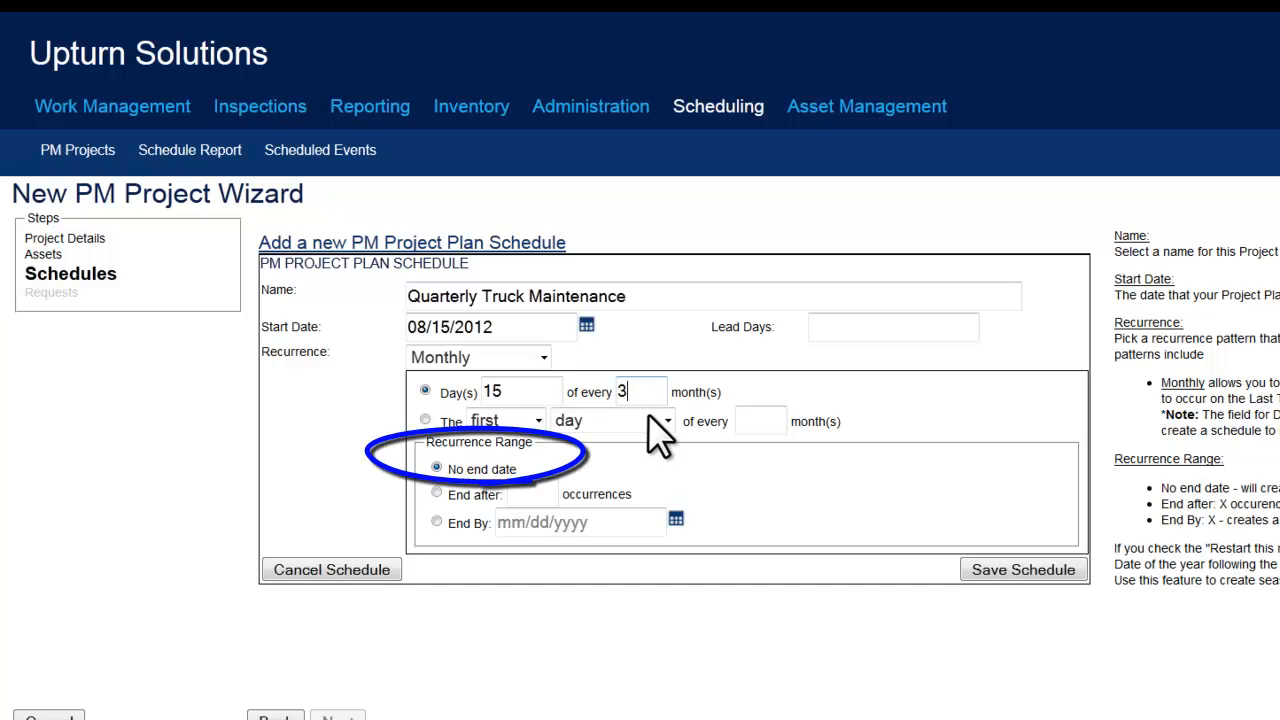
click(1035, 574)
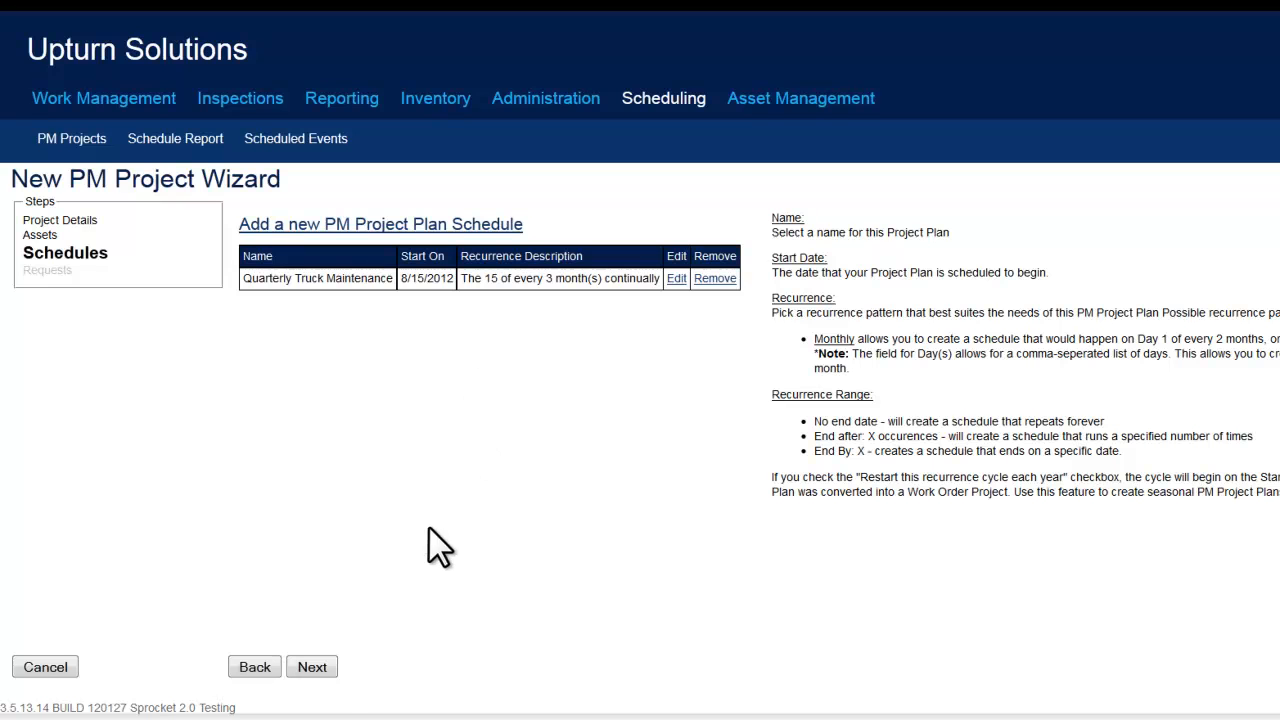
click(312, 667)
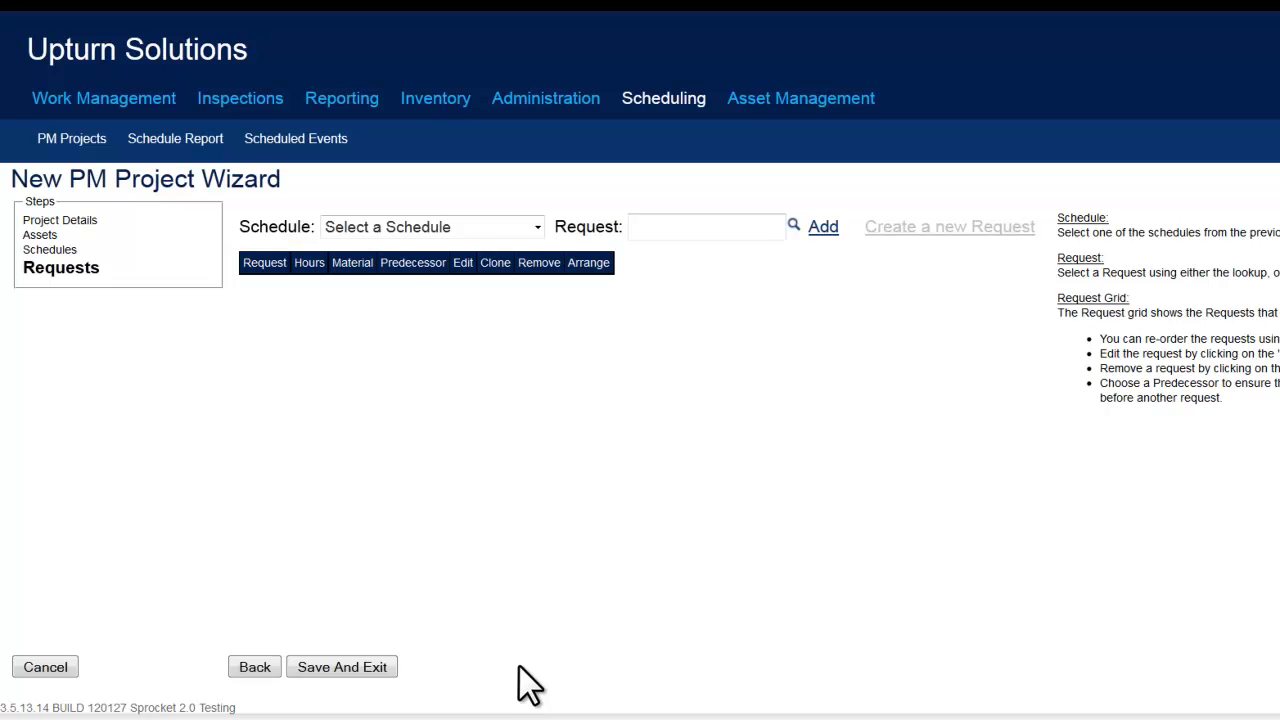
Add the existing request "Truck Maintnance Quarterly" to the Quarterly Truck Maintenance schedule and save the PM project.
click(491, 230)
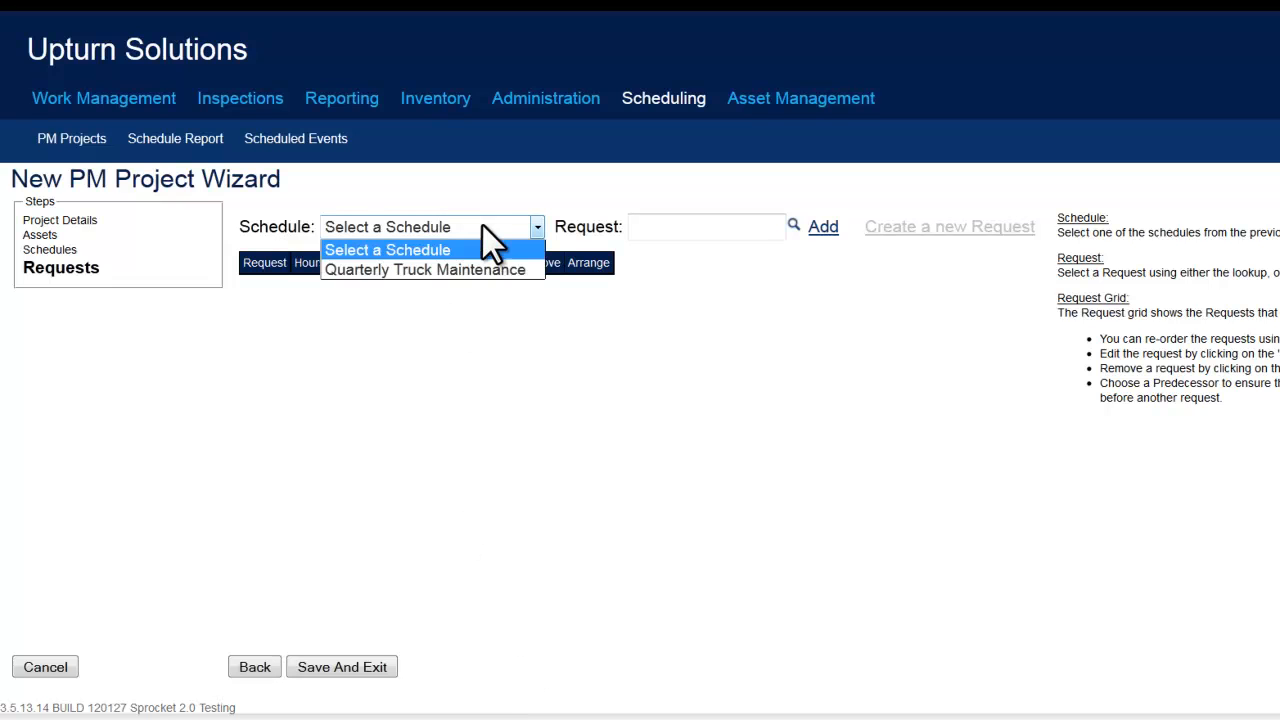
click(528, 270)
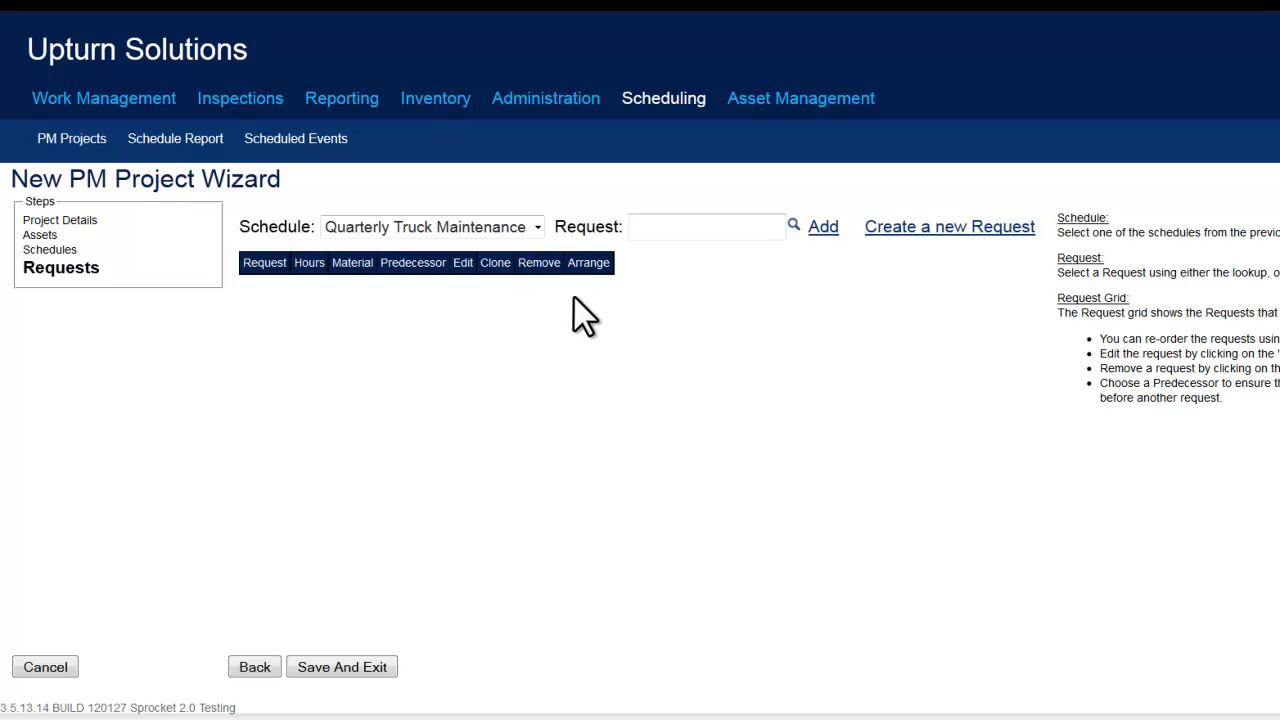
click(793, 225)
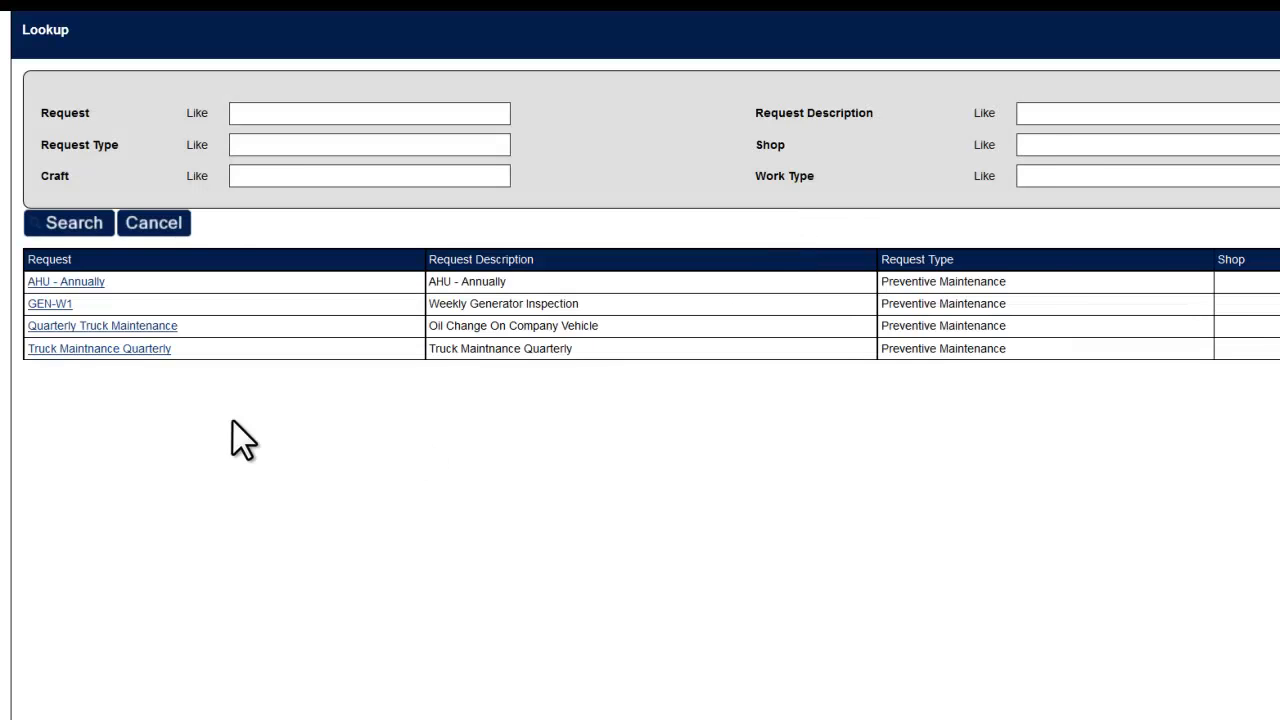
click(128, 350)
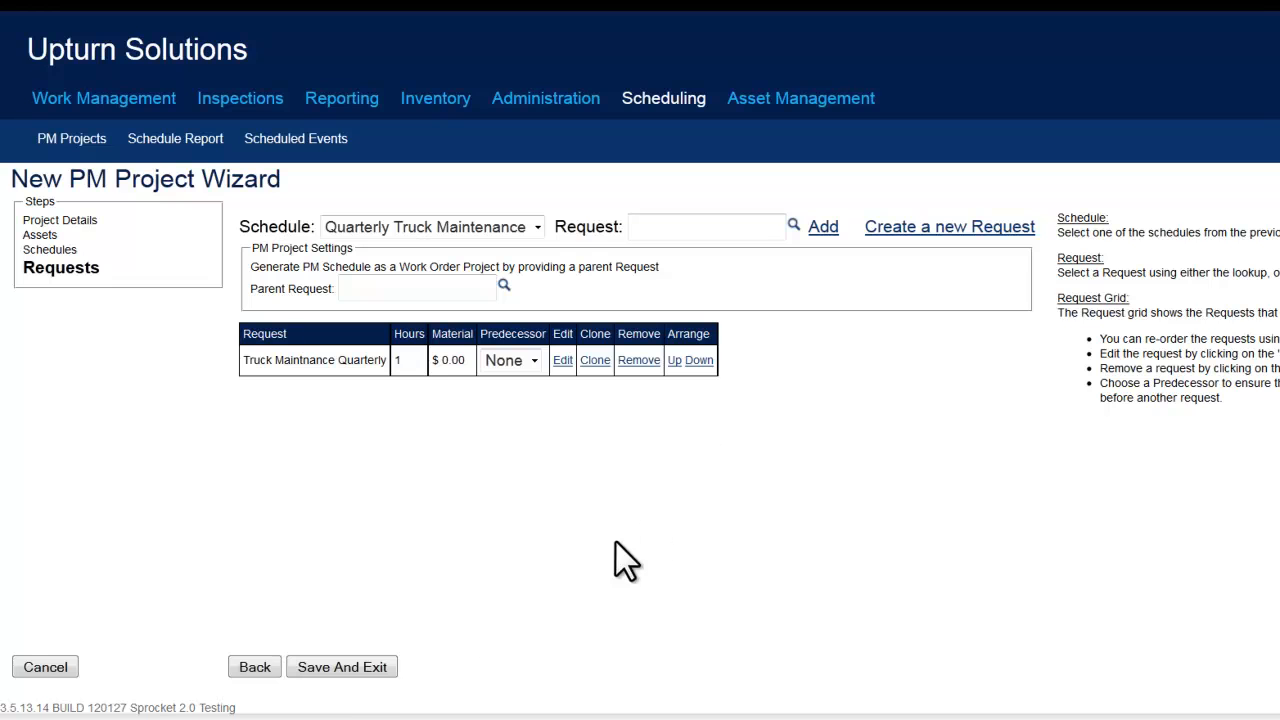
click(383, 669)
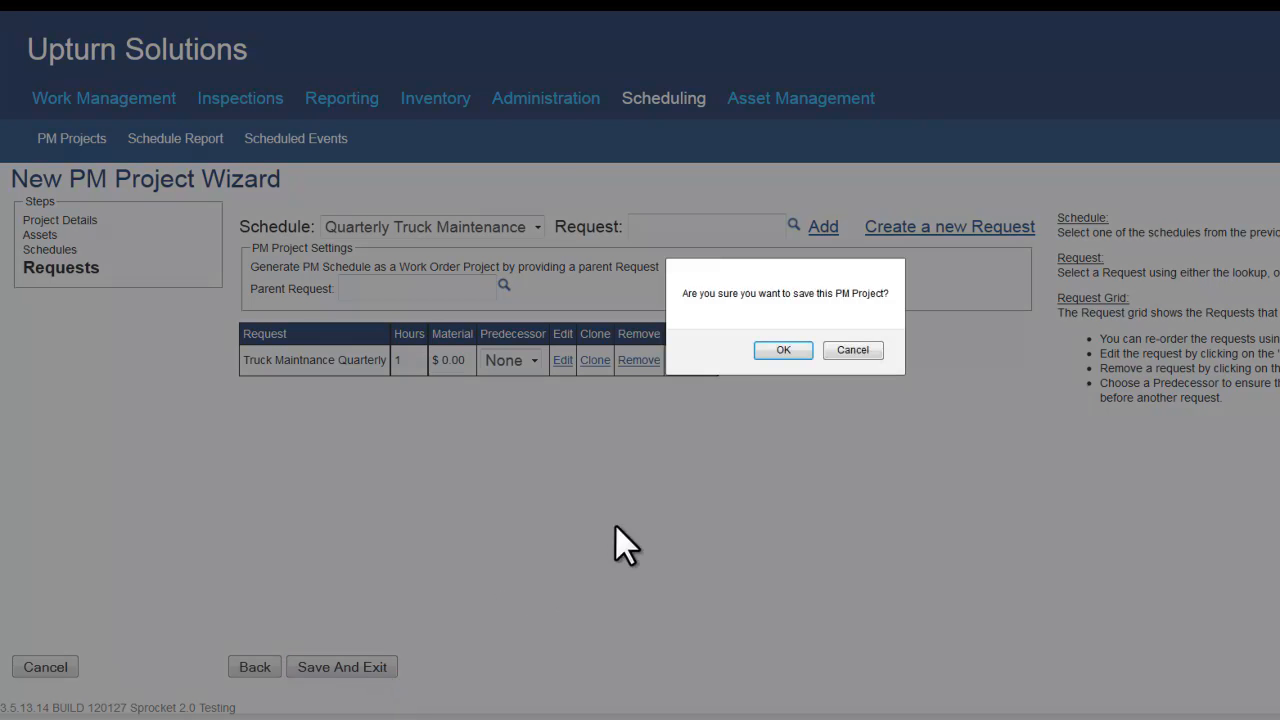
click(758, 357)
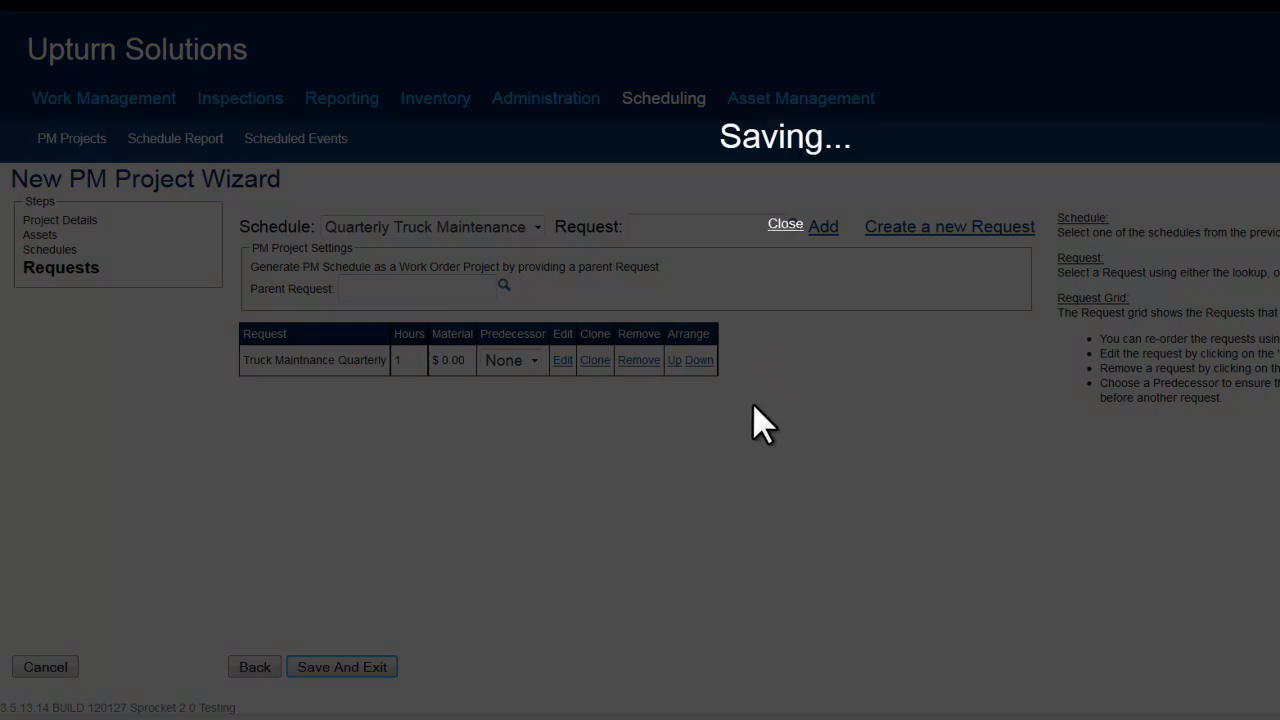